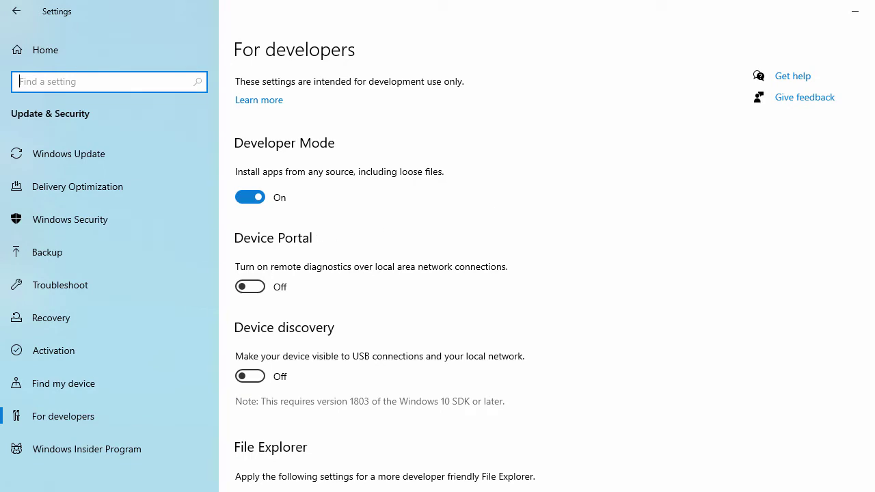
Step: Hide Settings to the desktop and search Start for 'co' to find Control Panel
key("super+d")
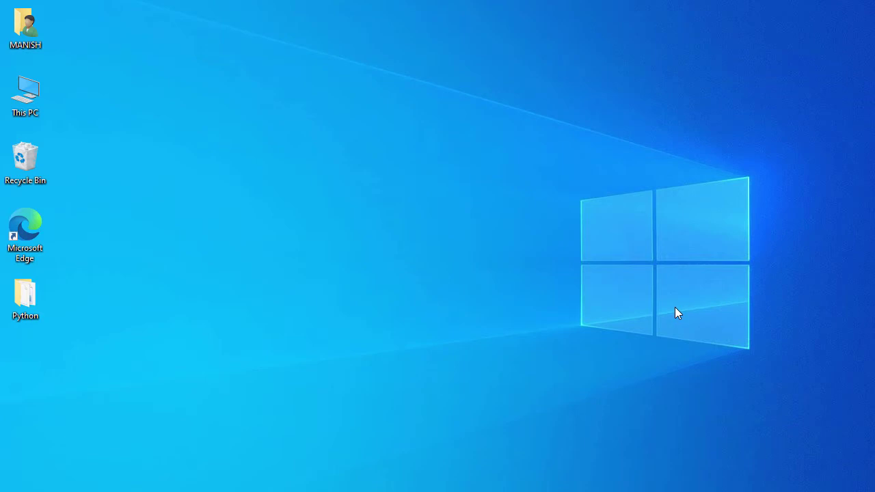
key("super+s")
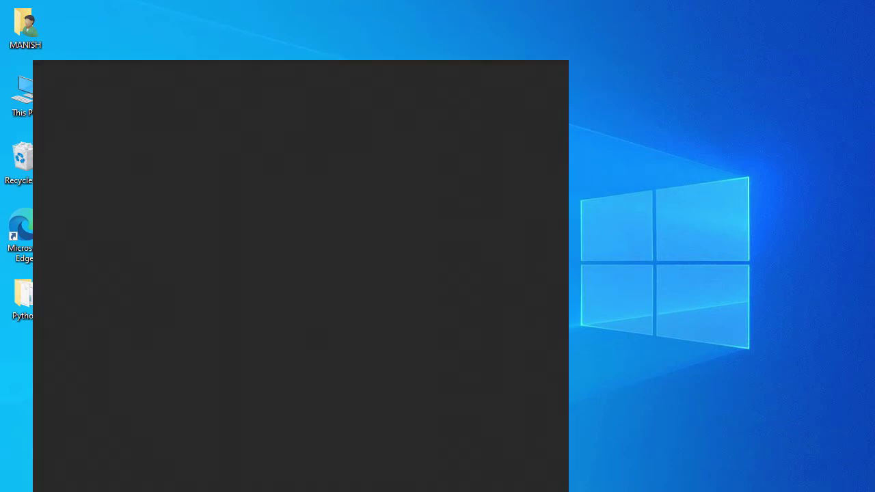
type("co")
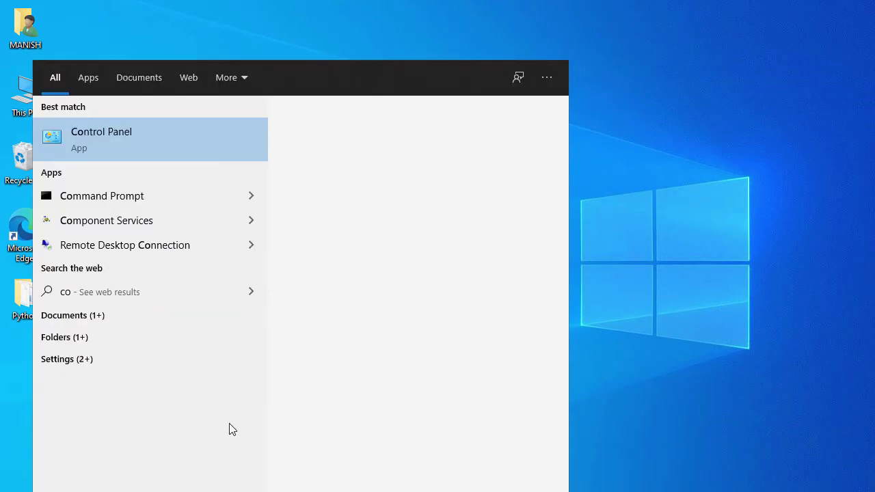
Step: From Control Panel's Programs and Features, launch the Windows Features dialog, then minimize Control Panel
left_click(168, 141)
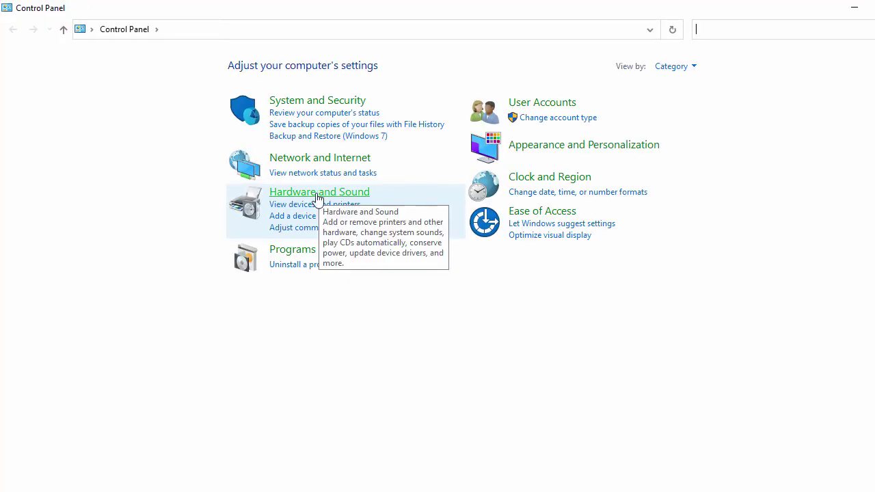
left_click(293, 250)
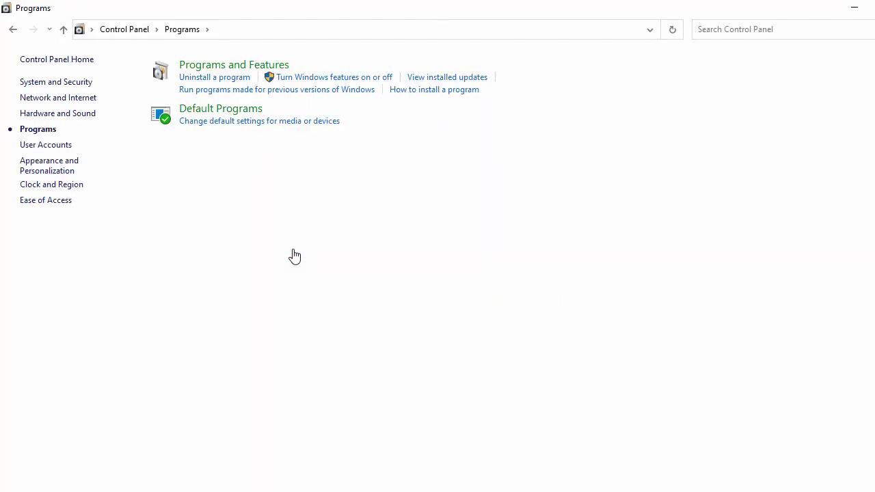
left_click(242, 66)
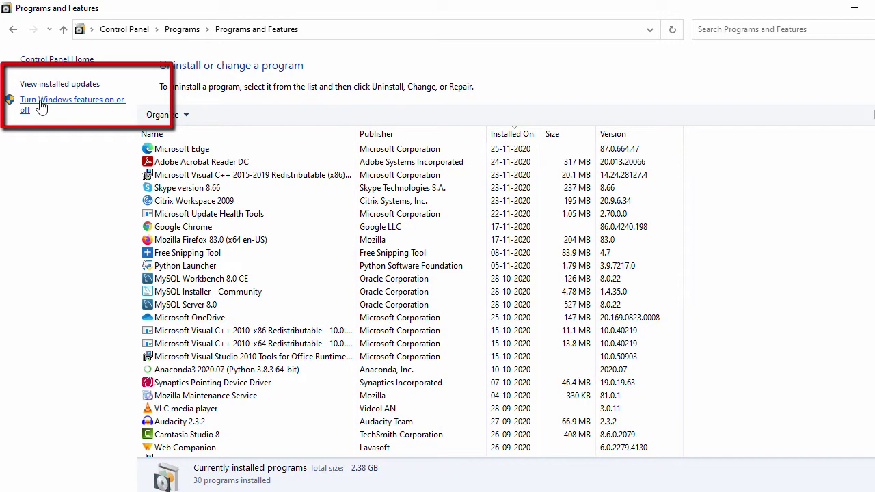
left_click(42, 106)
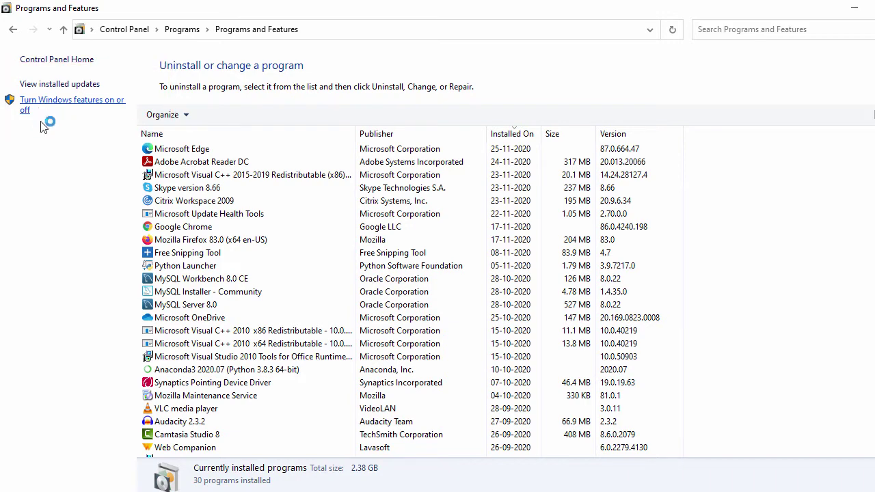
left_click(854, 8)
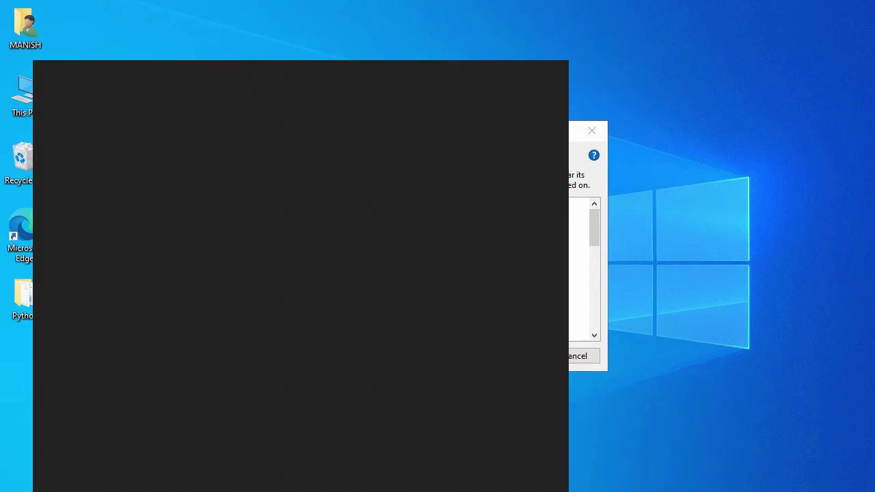
Step: Search Start for 'turn' to locate 'Turn Windows features on or off'
type("tu")
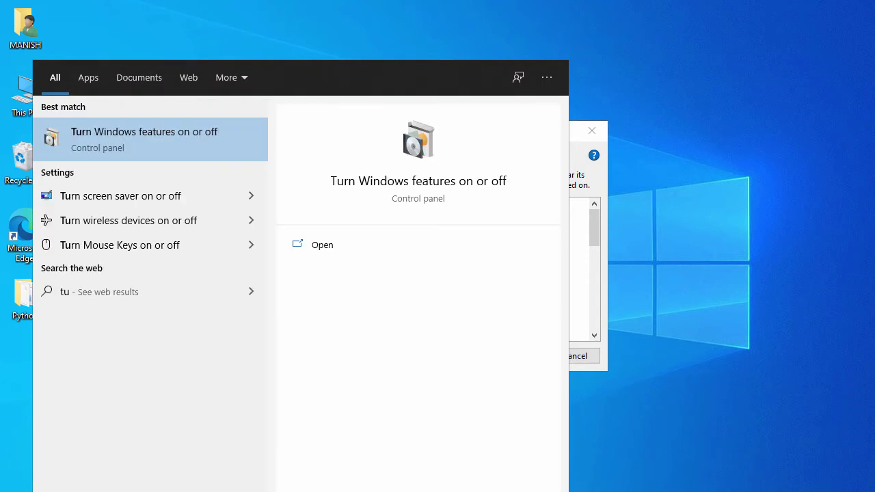
type("rn")
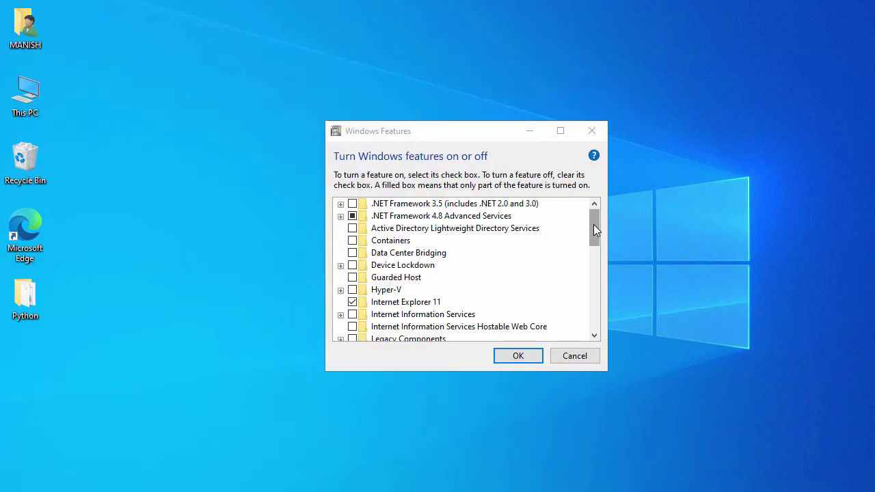
Step: Check Windows Subsystem for Linux at the bottom of the Windows Features list and confirm with OK
left_click(593, 224)
left_click_drag(593, 224, 585, 332)
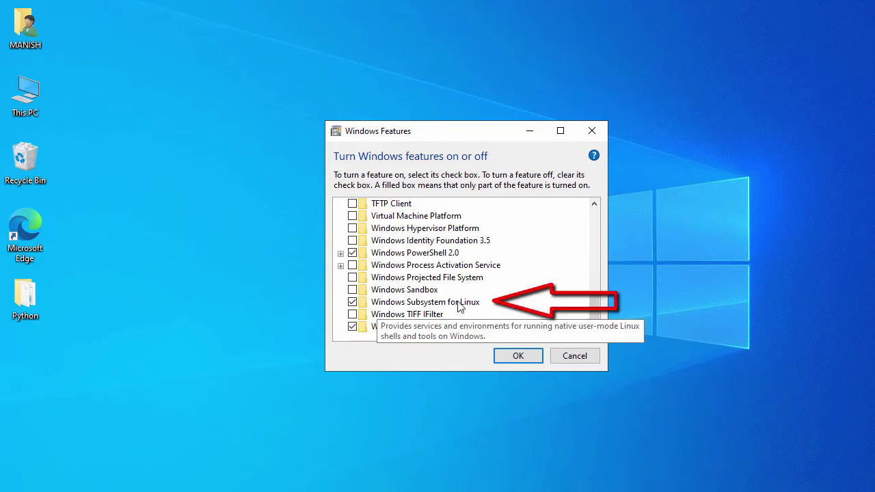
left_click(352, 303)
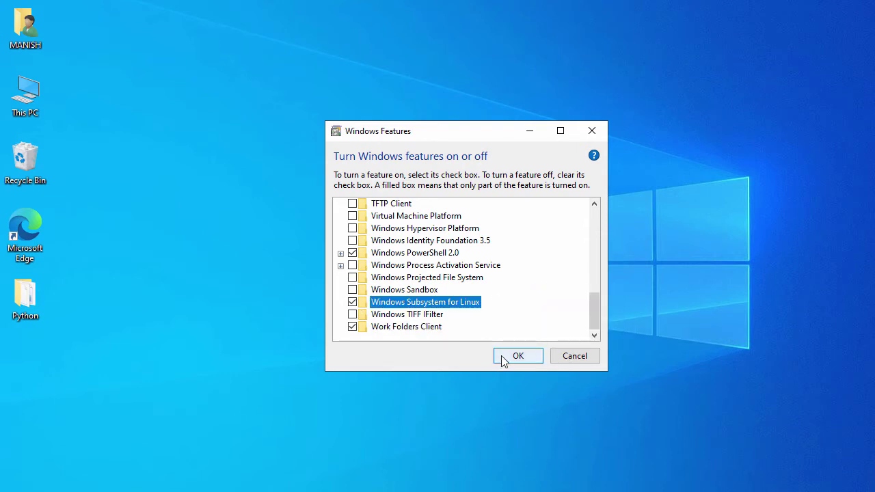
left_click(501, 357)
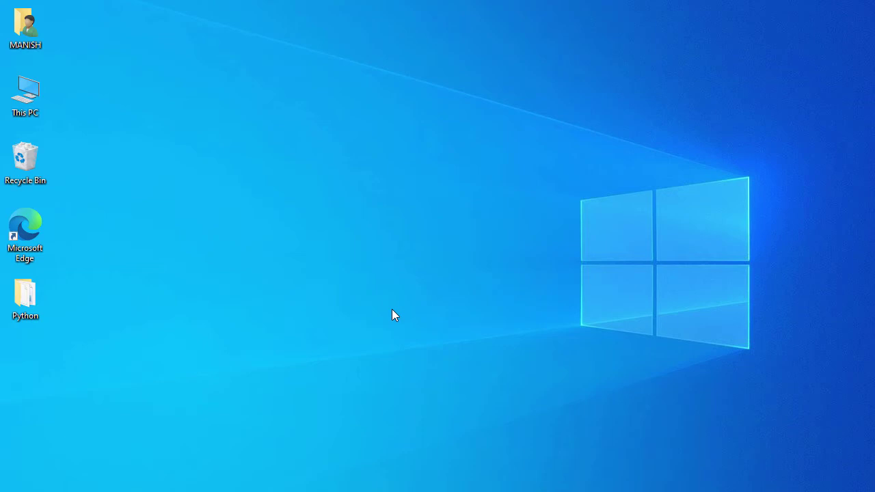
Step: Launch Microsoft Store from Start and search its catalogue for 'linux'
left_click(16, 488)
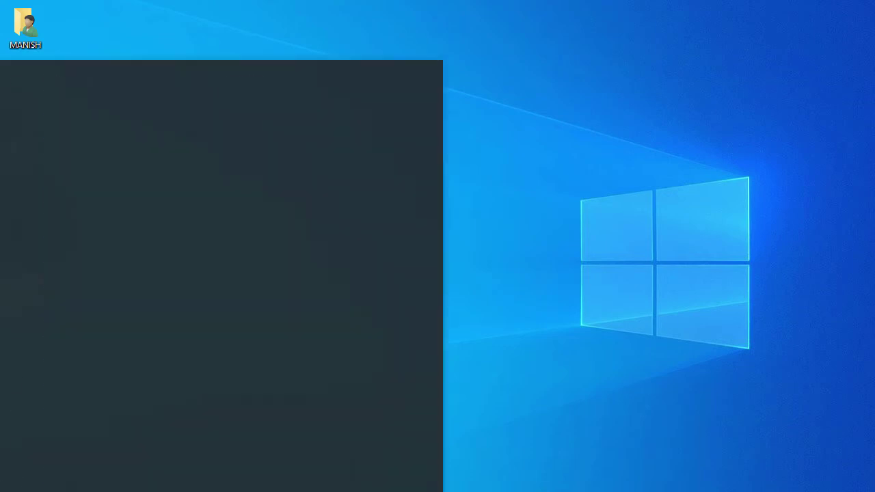
left_click(258, 301)
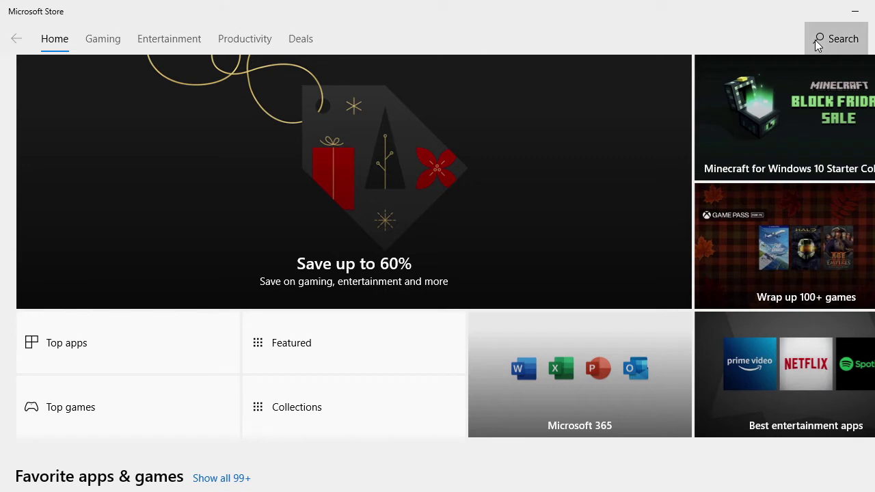
left_click(815, 40)
type("linux")
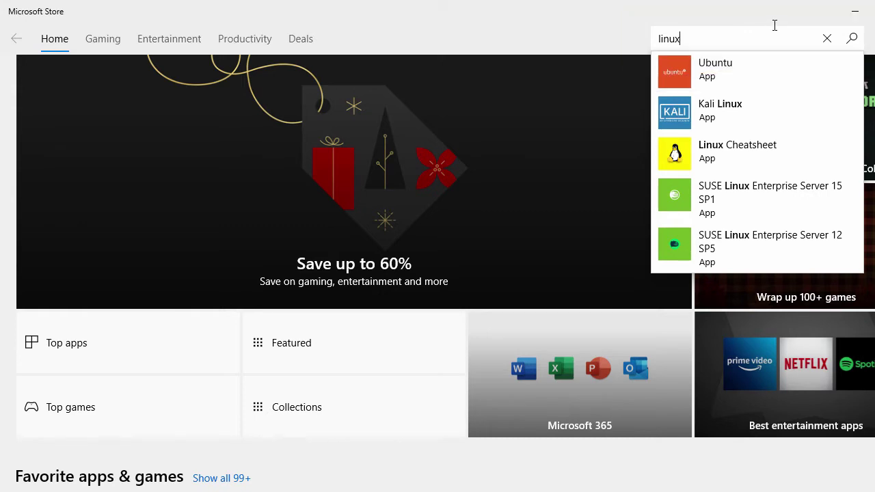
key("Return")
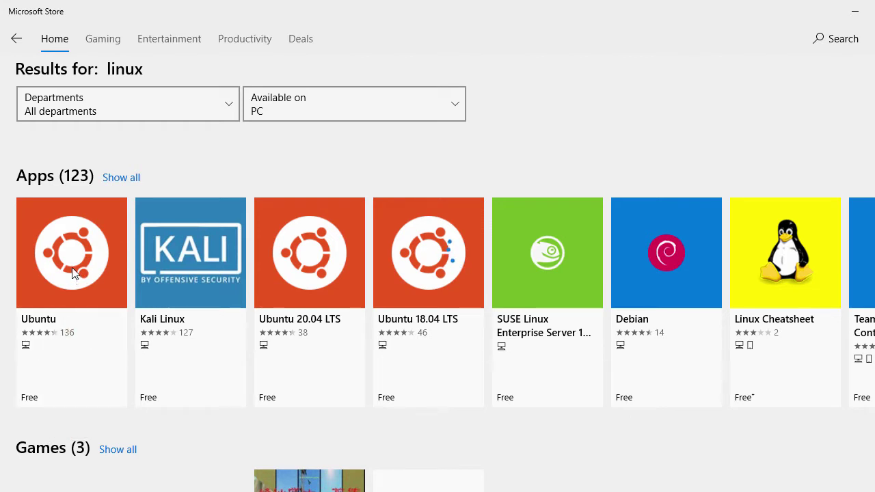
Step: Install the Ubuntu app from its Store page, dismissing the sign-in prompt
left_click(126, 347)
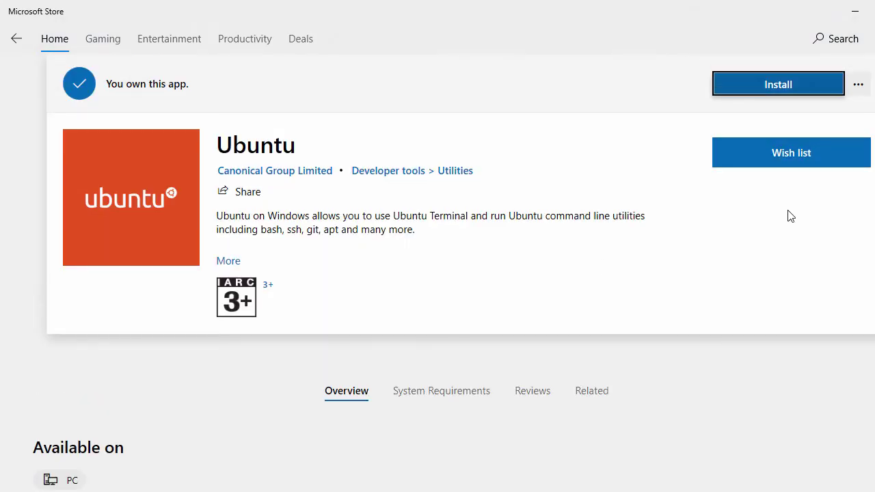
left_click(784, 91)
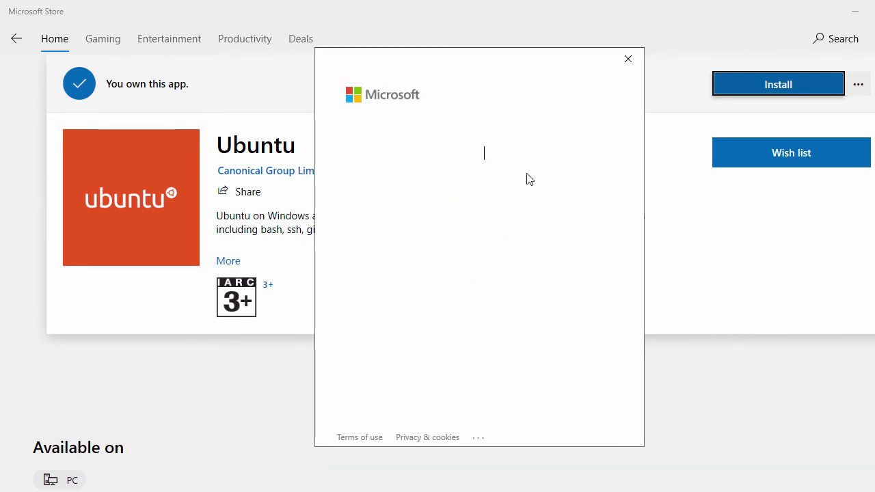
left_click(628, 60)
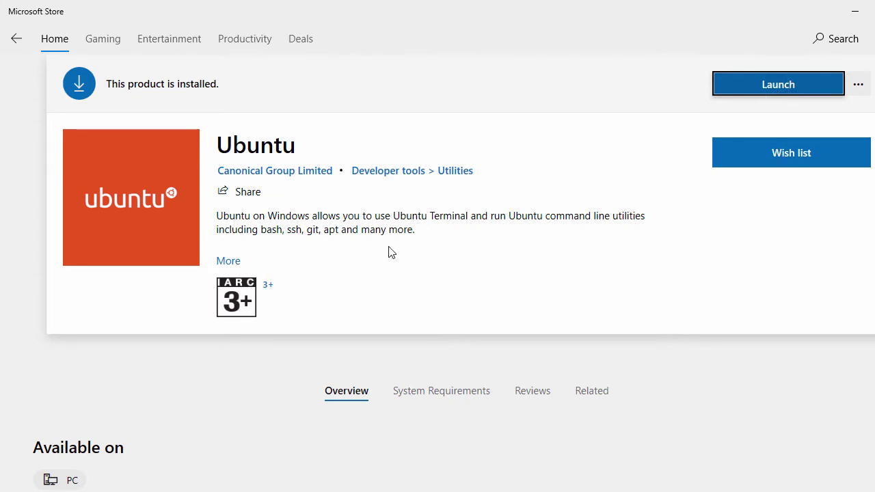
Step: Launch Ubuntu from Start's Recently added list to begin setup, then switch to the Notepad notes
left_click(17, 488)
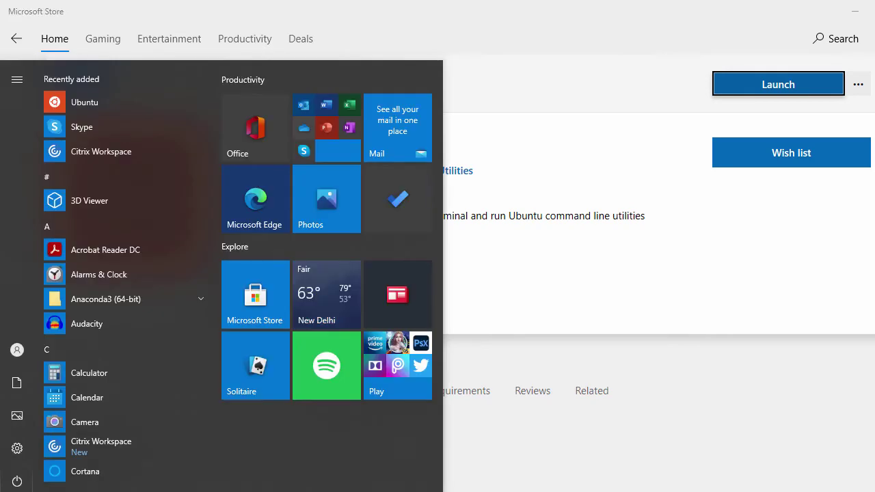
left_click(95, 102)
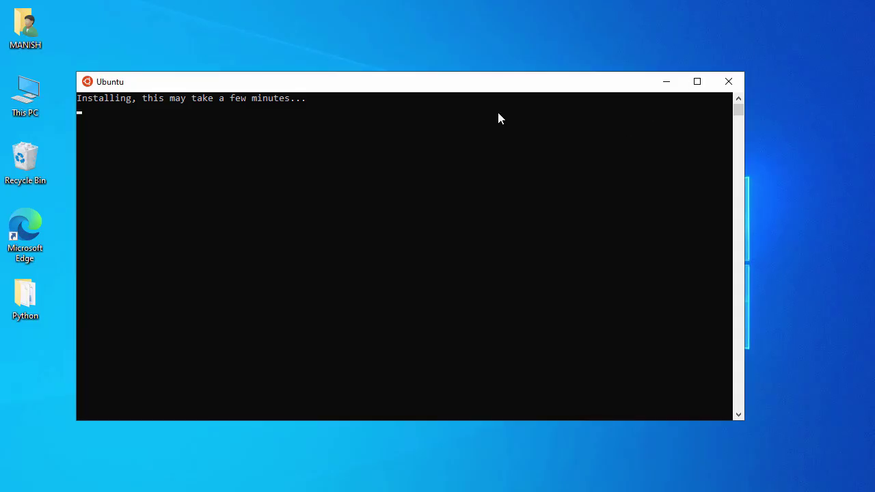
left_click_drag(477, 92, 486, 84)
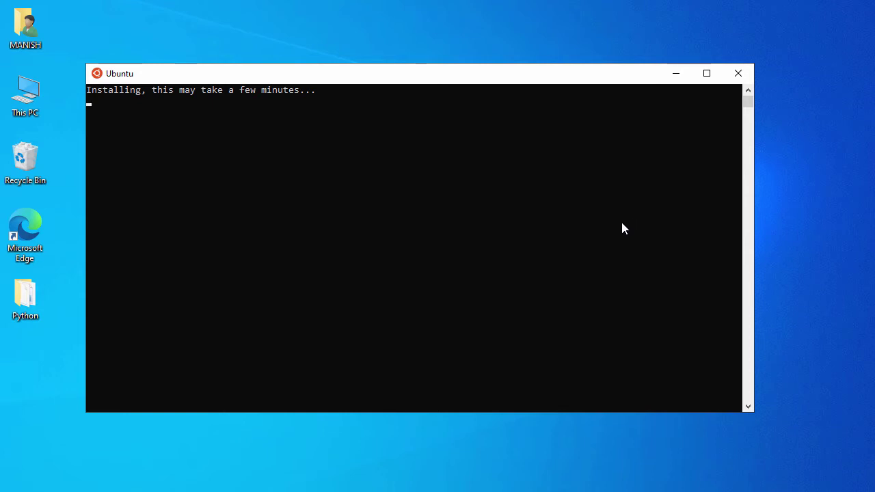
key("alt+Tab")
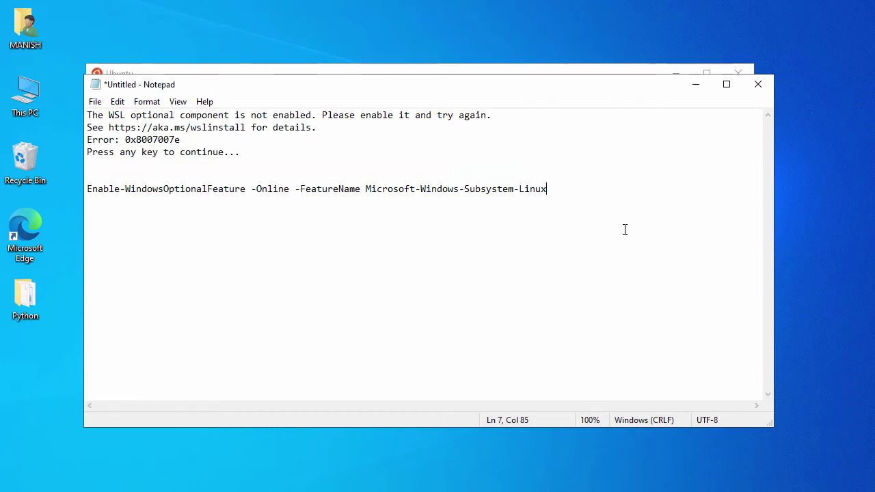
Step: Copy the Enable-WindowsOptionalFeature command from the notes and start Windows PowerShell as administrator
key("shift+Left")
key("shift+Left")
key("shift+Left")
key("shift+Left")
key("shift+Left")
key("shift+Left")
key("shift+Left")
key("shift+Left")
key("shift+Left")
key("shift+Left")
key("shift+Left")
key("shift+Left")
key("shift+Left")
key("shift+Left")
key("shift+Left")
key("shift+Left")
key("shift+Left")
key("shift+Left")
key("shift+Left")
key("shift+Left")
key("shift+Left")
key("shift+Left")
key("shift+Left")
key("shift+Left")
key("shift+Left")
key("shift+Left")
key("shift+Left")
key("shift+Left")
key("shift+Left")
key("shift+Left")
key("shift+Left")
key("shift+Left")
key("shift+Left")
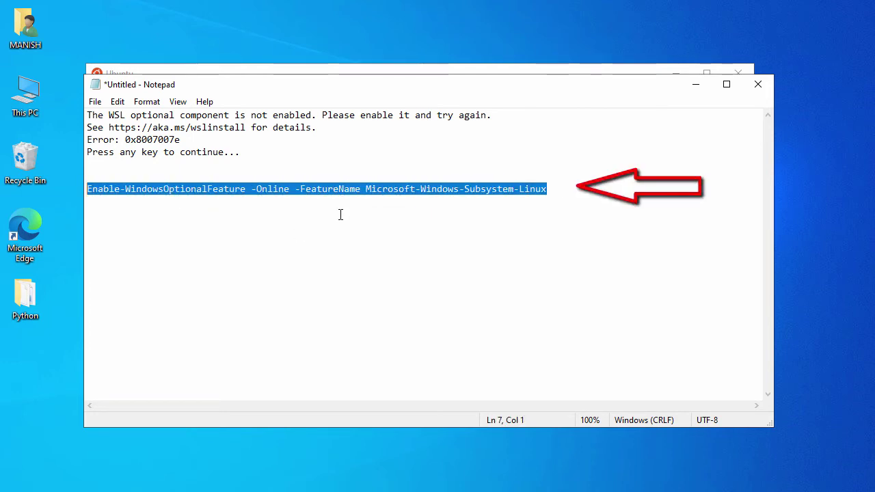
key("super+s")
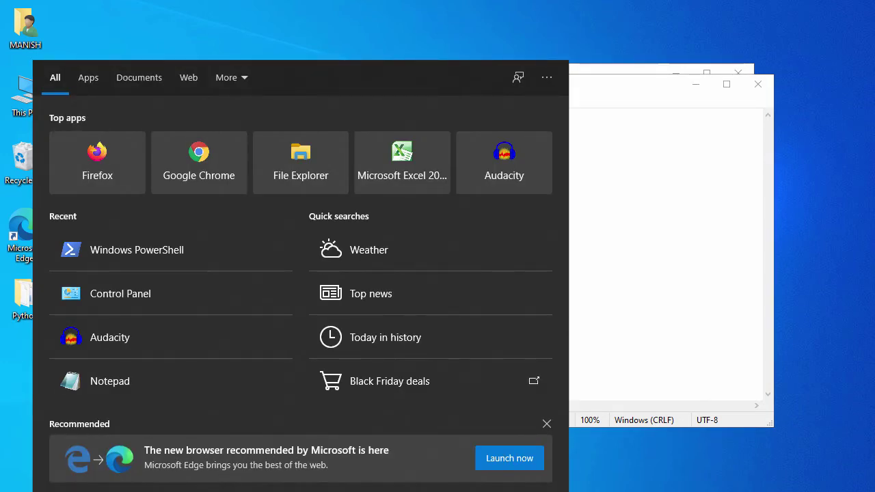
type("po")
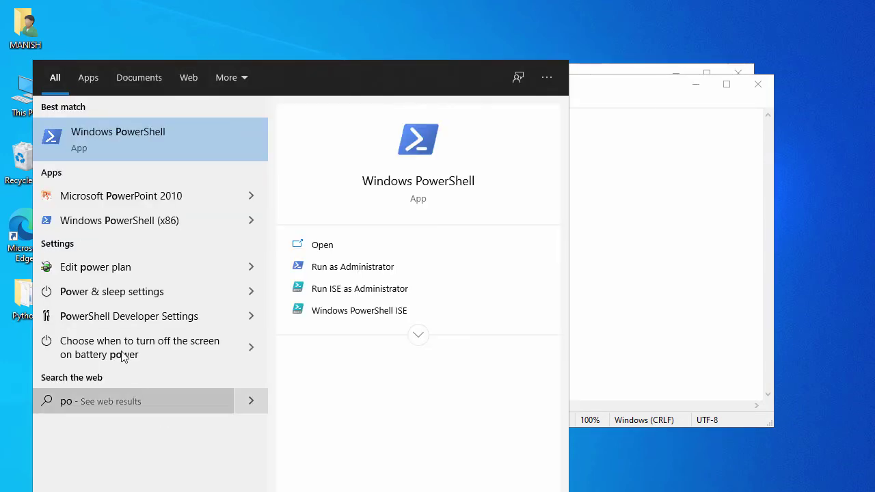
right_click(150, 139)
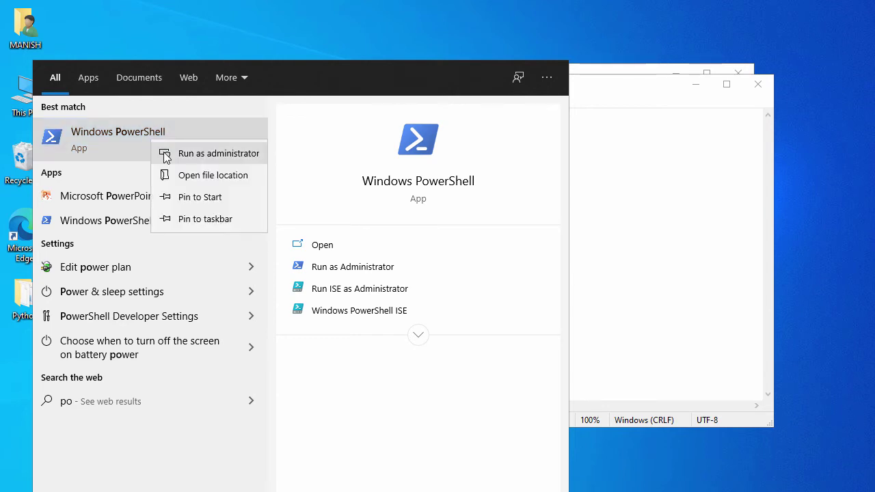
left_click(166, 156)
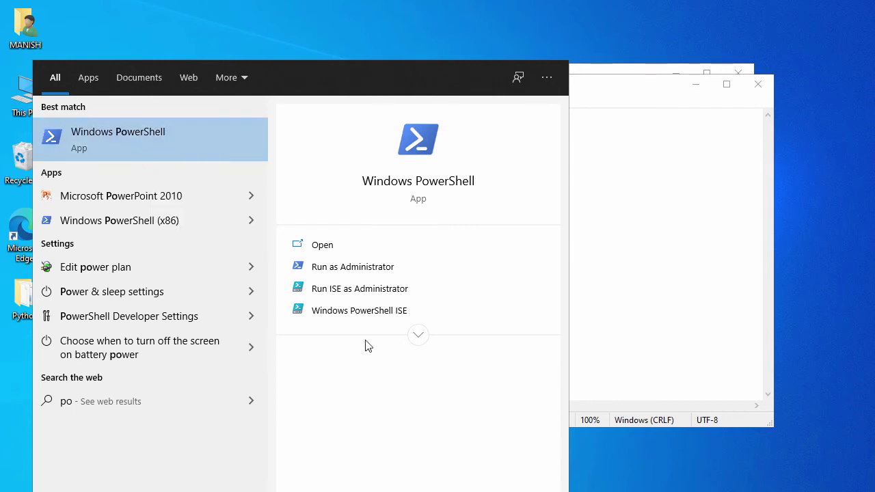
left_click(343, 36)
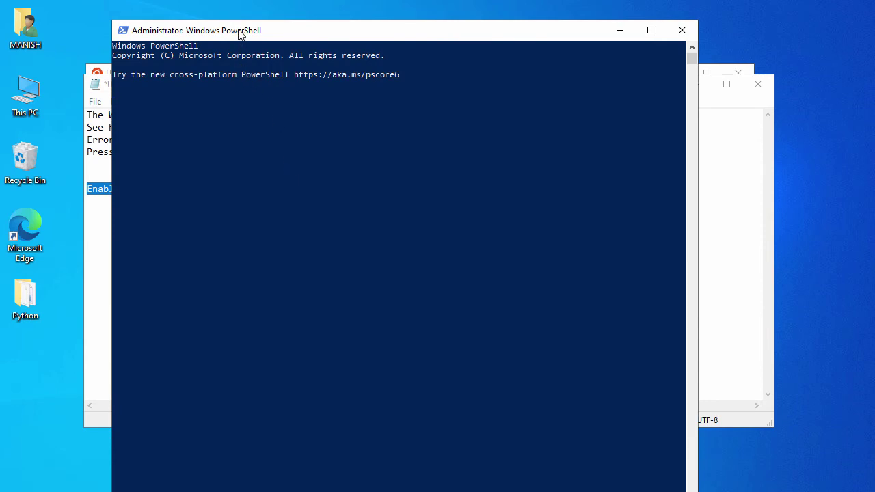
Step: Paste the Microsoft-Windows-Subsystem-Linux enable command into the administrator PowerShell and run it
left_click(740, 174)
left_click_drag(556, 189, 64, 198)
key("super+c")
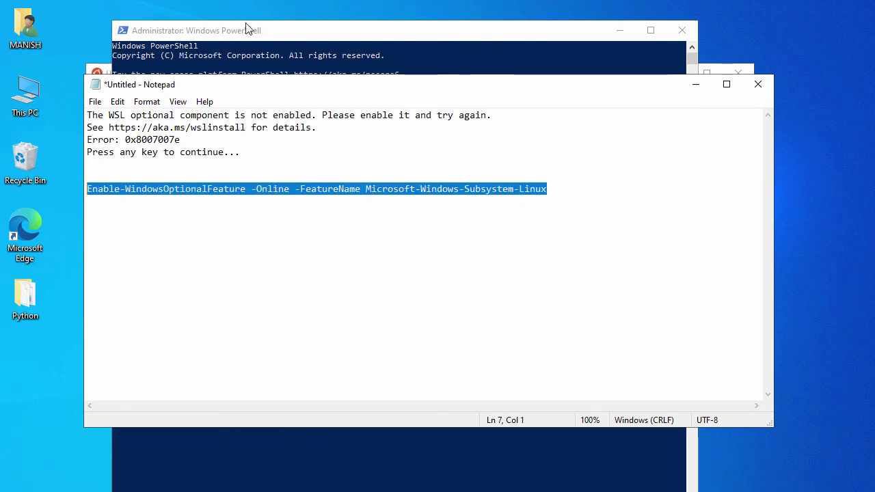
left_click(247, 28)
right_click(249, 98)
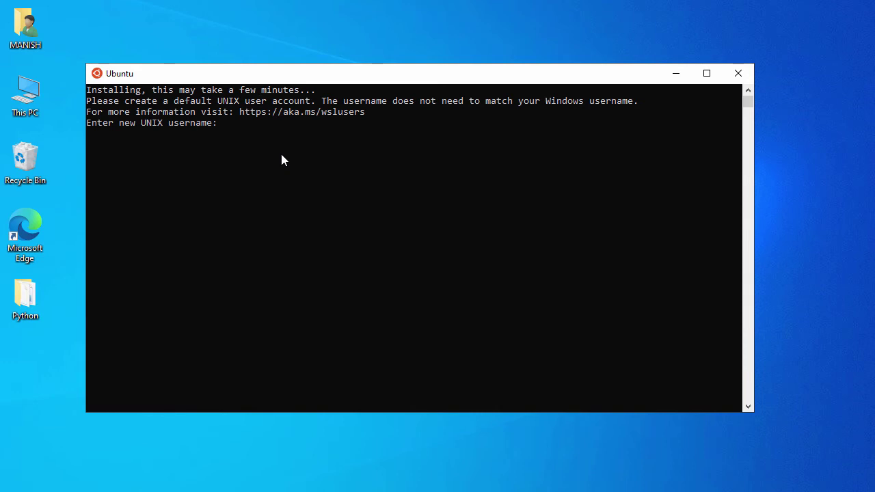
Step: Create the default UNIX user, retrying after a taken username, and set and confirm its password
type("admin")
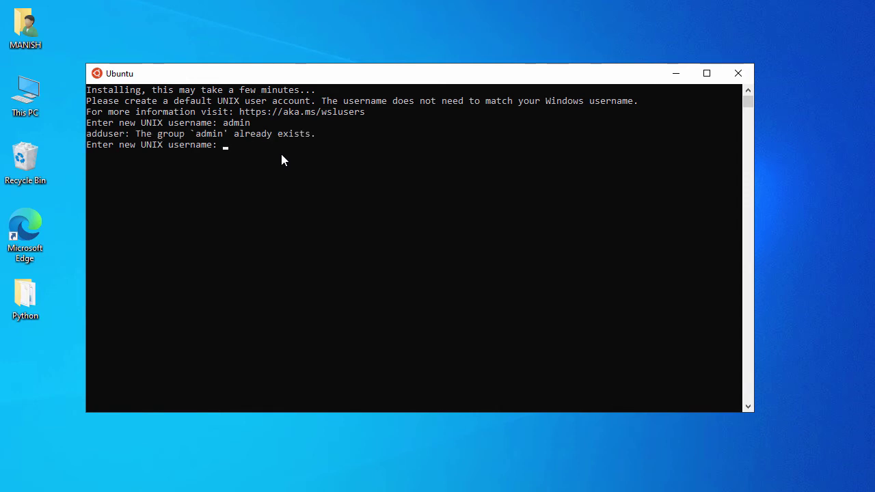
type("admin1")
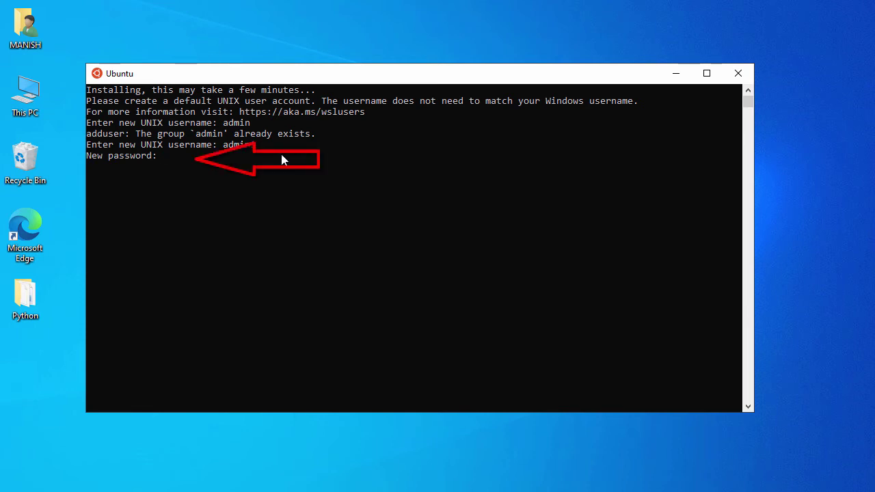
key("Return")
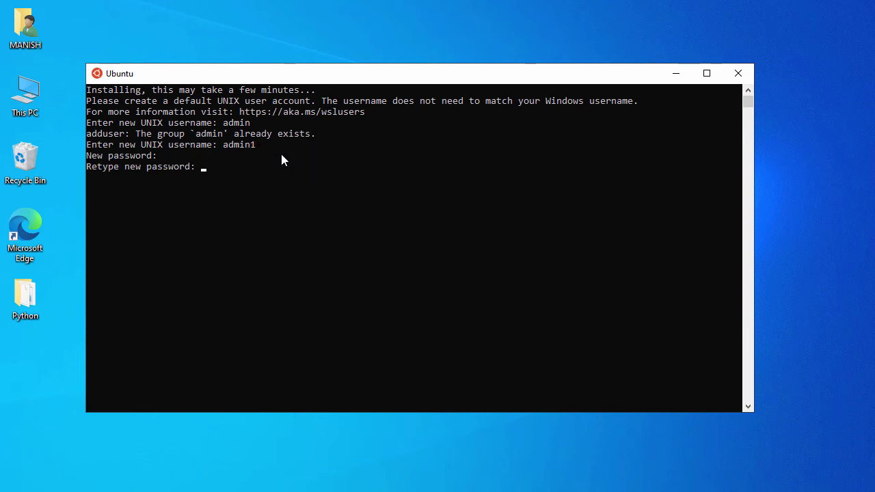
key("Return")
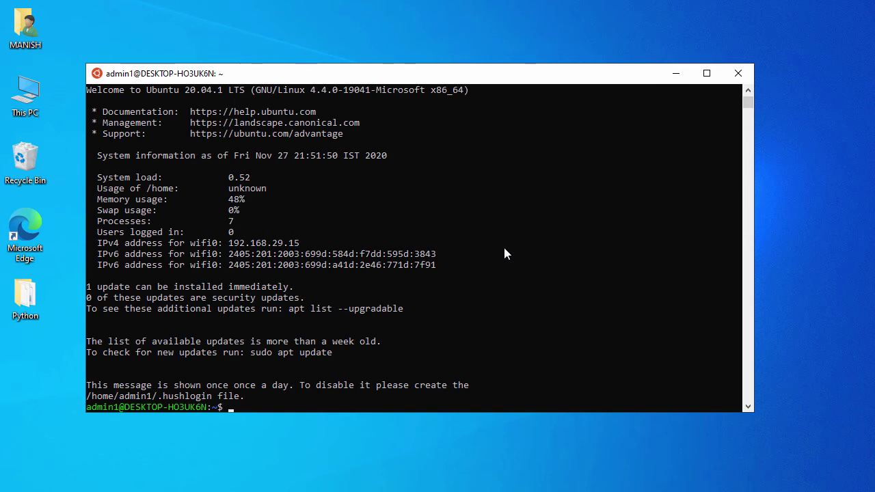
Step: Exit the Ubuntu shell and relaunch Ubuntu from Start, maximizing then restoring its window
type("xit")
key("Return")
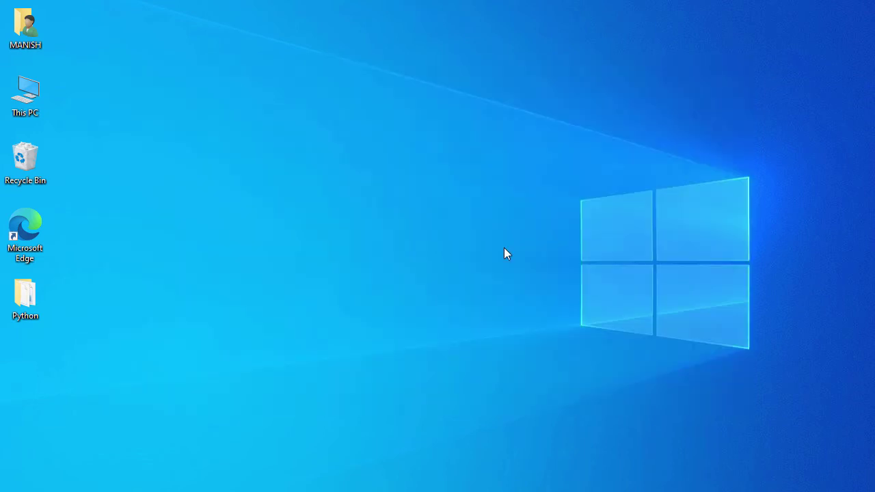
key("super")
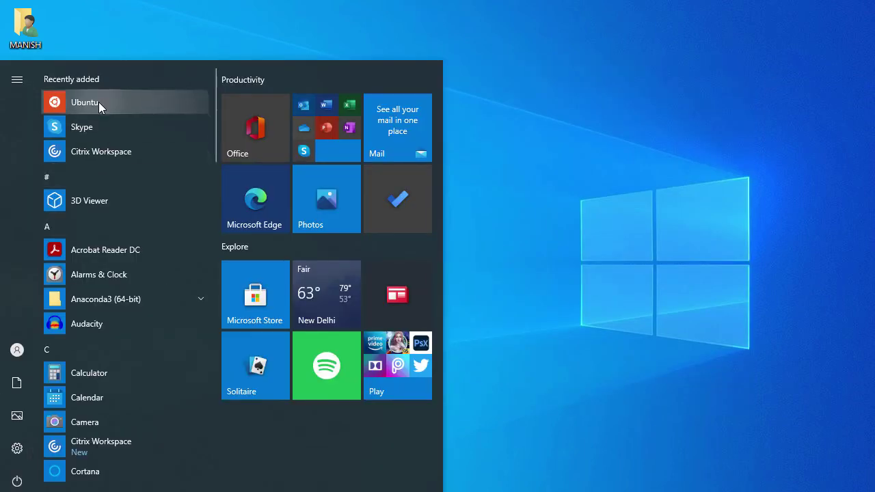
left_click(99, 102)
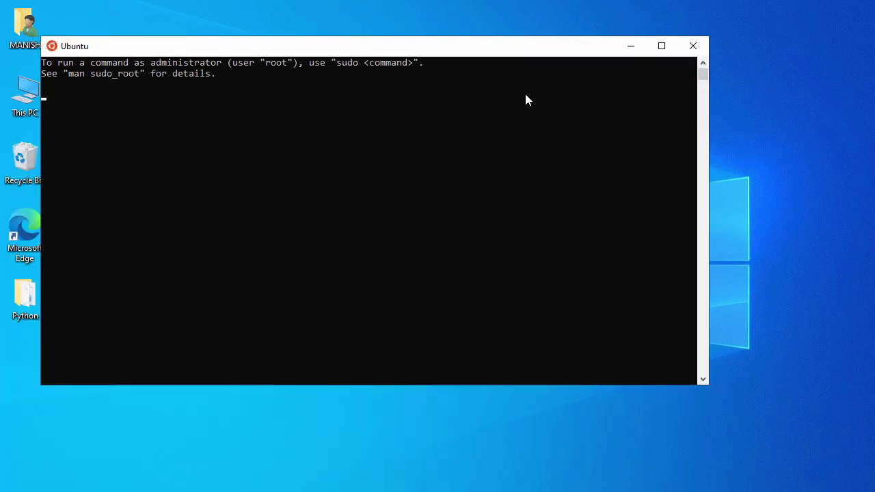
left_click(661, 46)
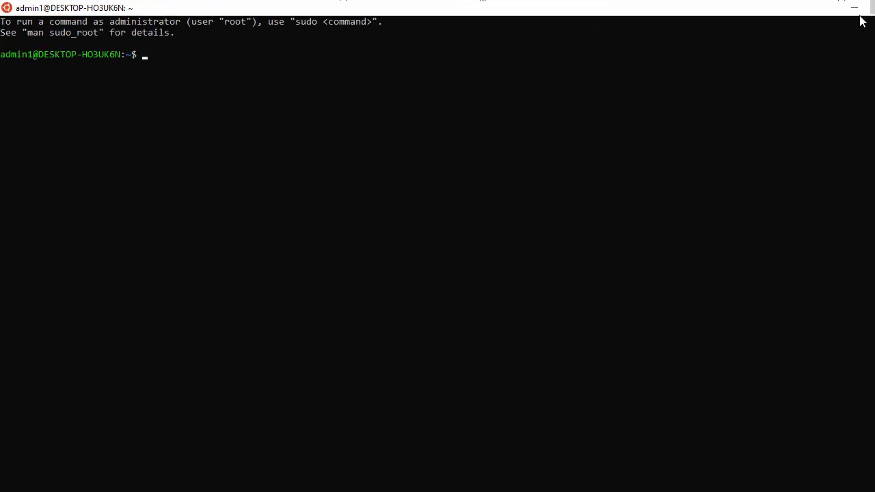
double_click(382, 7)
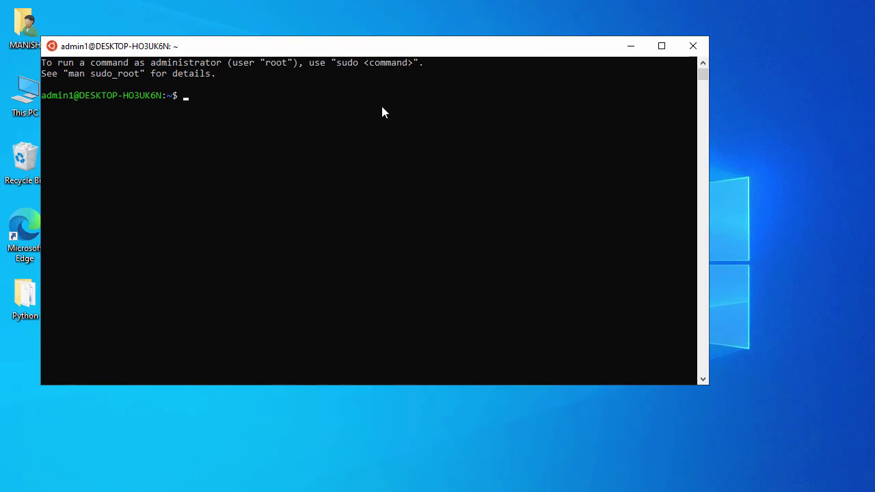
Step: Set the terminal's console font to Consolas size 28 in its Properties
right_click(339, 51)
left_click(385, 183)
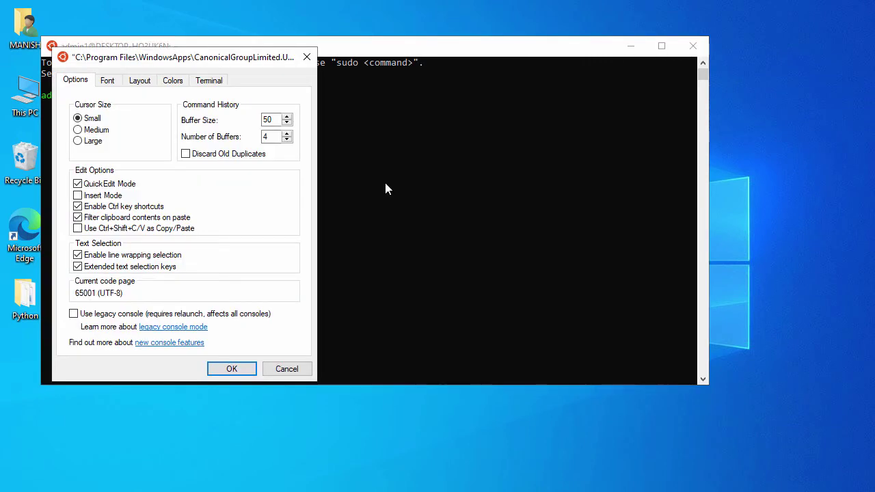
left_click(107, 80)
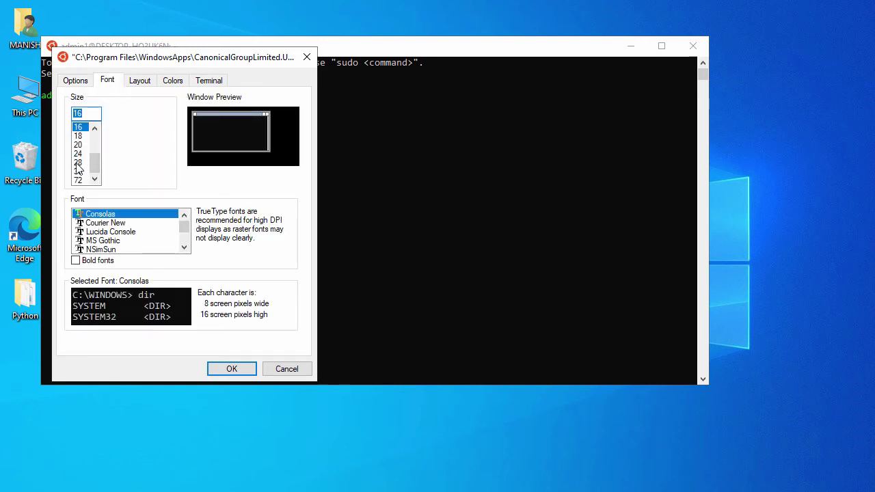
left_click(77, 164)
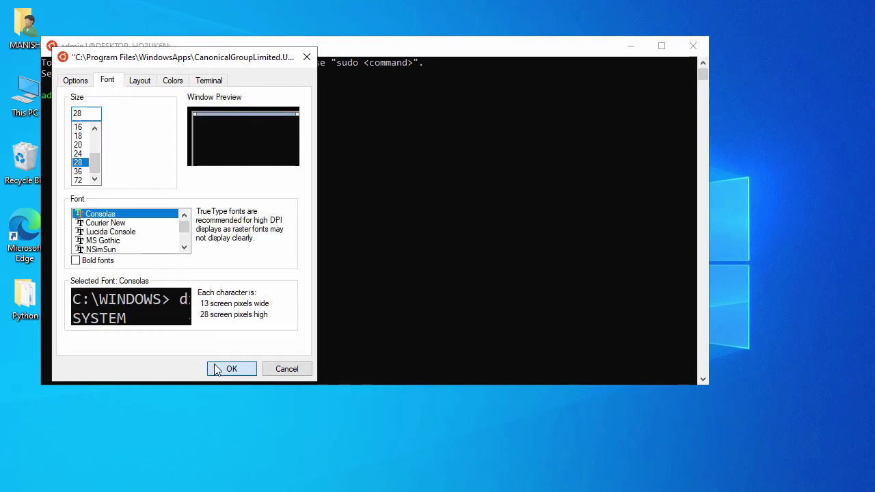
left_click(215, 370)
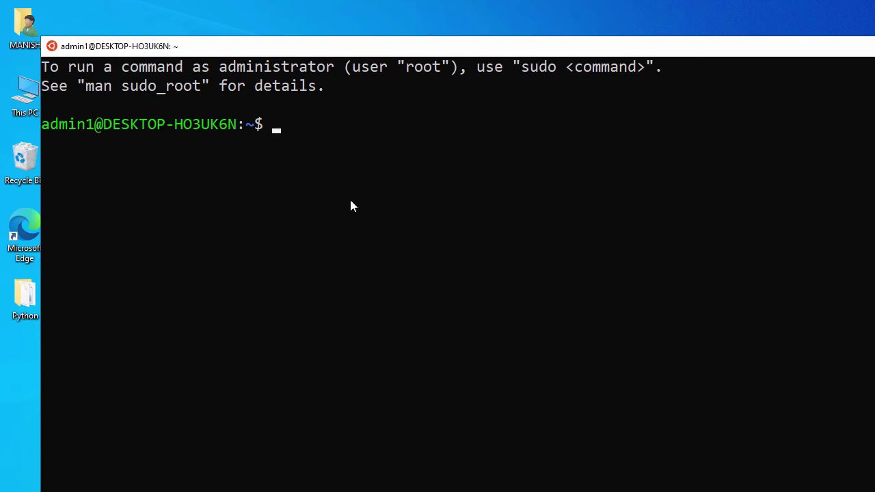
Step: Run pwd, ls -la and ls /mnt to show the home path, all home files, and drives
type("pwd")
key("Return")
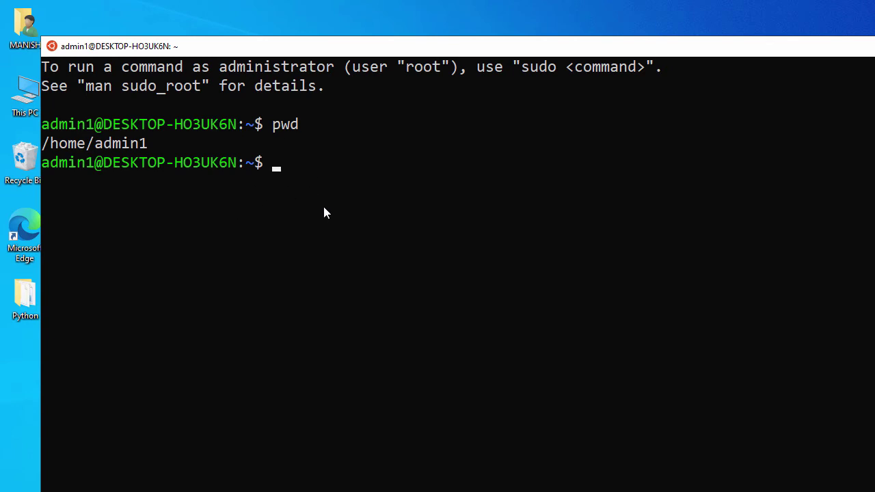
type("ls -la")
key("Return")
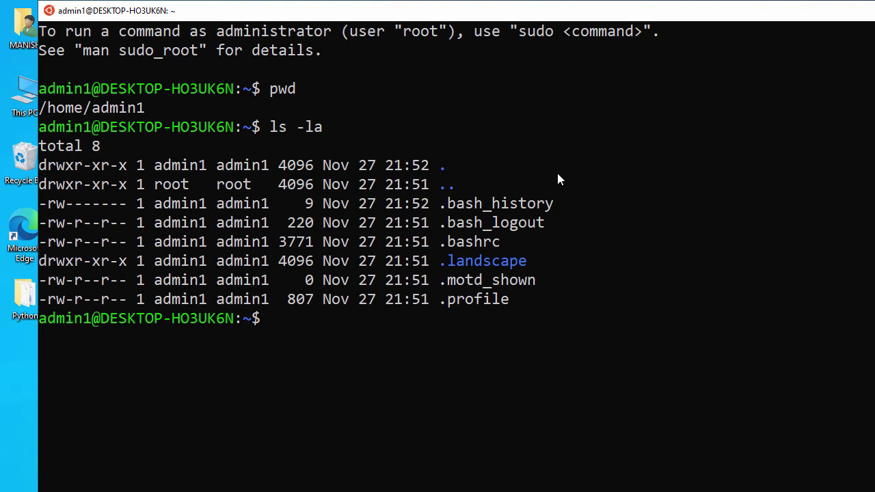
type("ls /mnt")
key("Return")
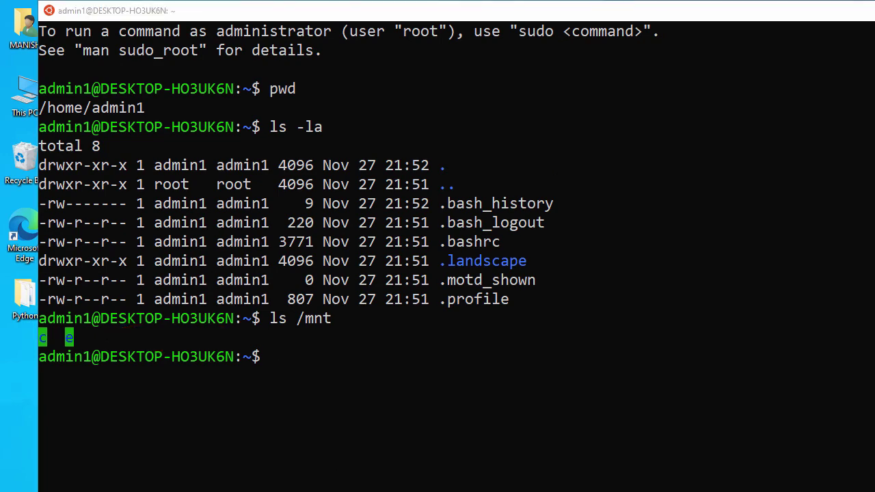
key("super+e")
left_click(68, 277)
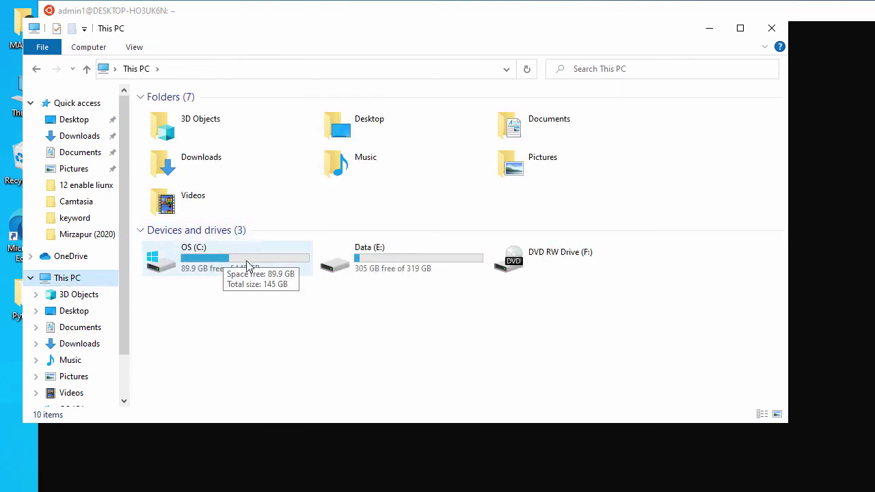
left_click(708, 28)
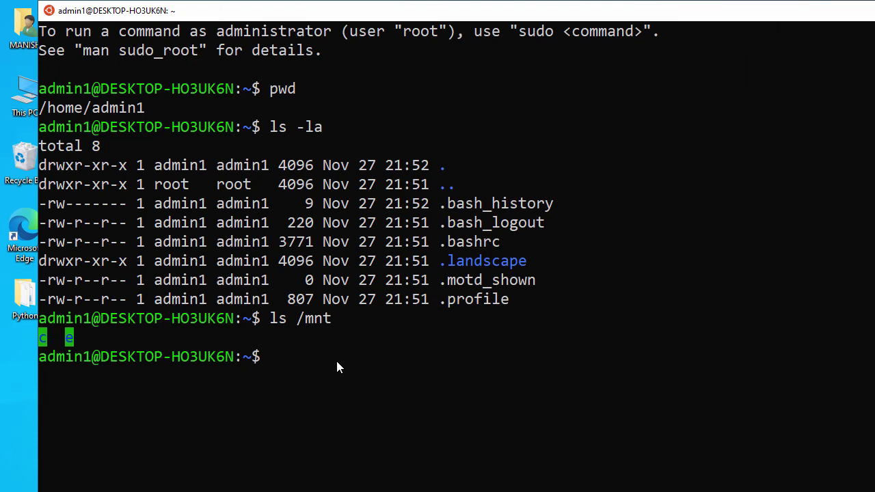
Step: Move into /mnt/c and list the C drive contents with ls -ltr
type("cd /mnt/c")
key("Return")
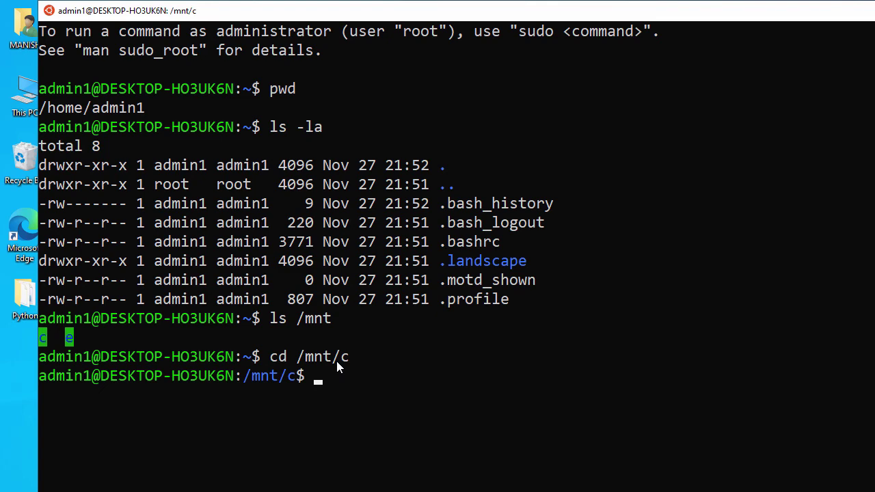
type("ls -ltr")
key("Return")
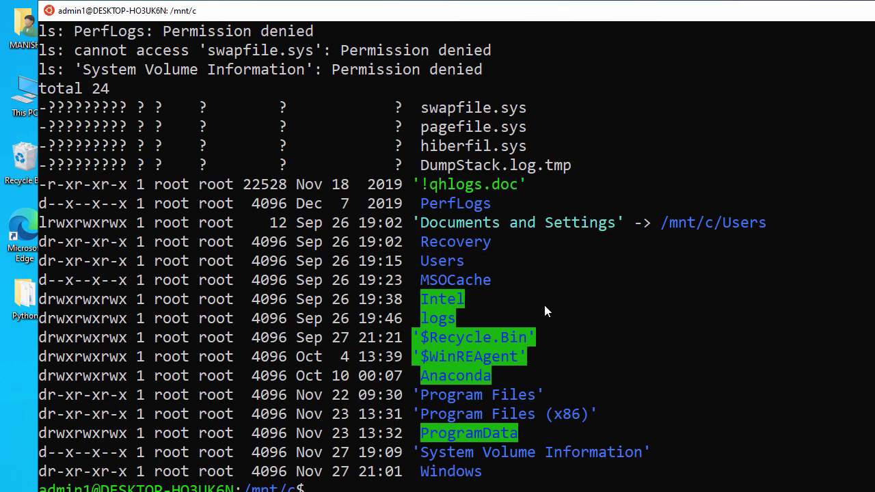
Step: Clear the terminal screen and return to the home directory with cd
type("clear")
key("Return")
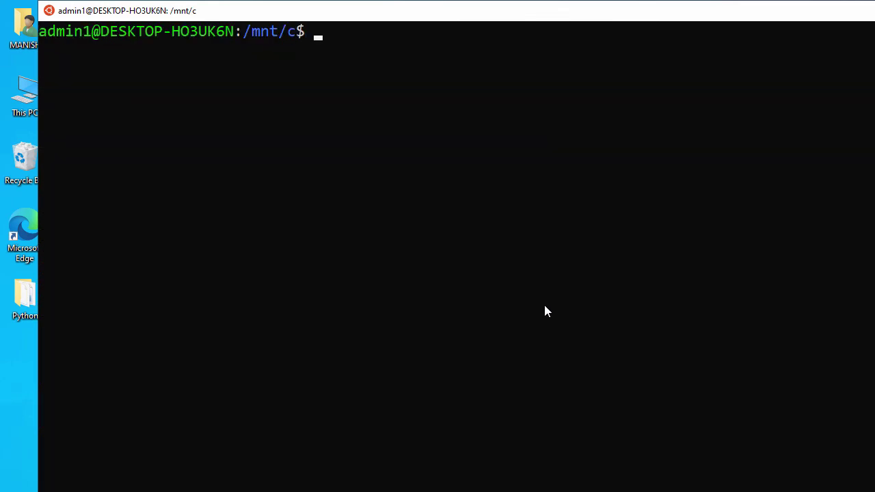
type("cd")
key("Return")
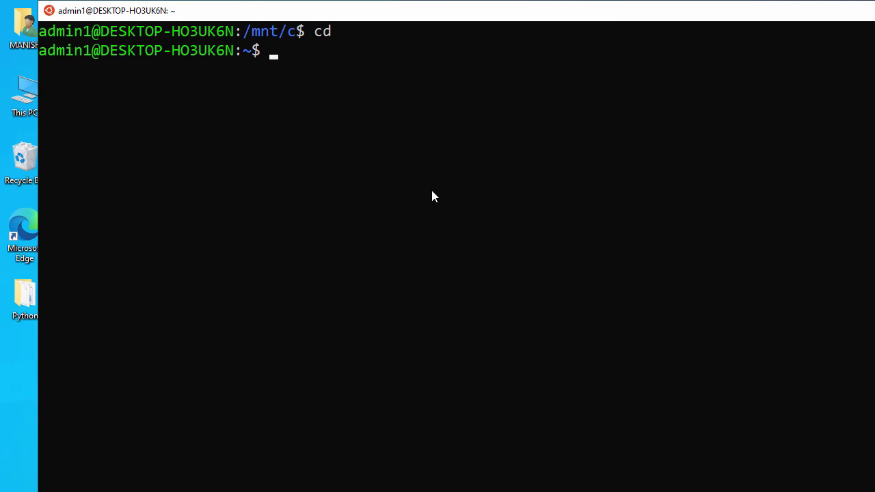
Step: Create test.txt in vi with the lines 'Hi' and 'Hello', then save and quit with :wq
type("vi tst")
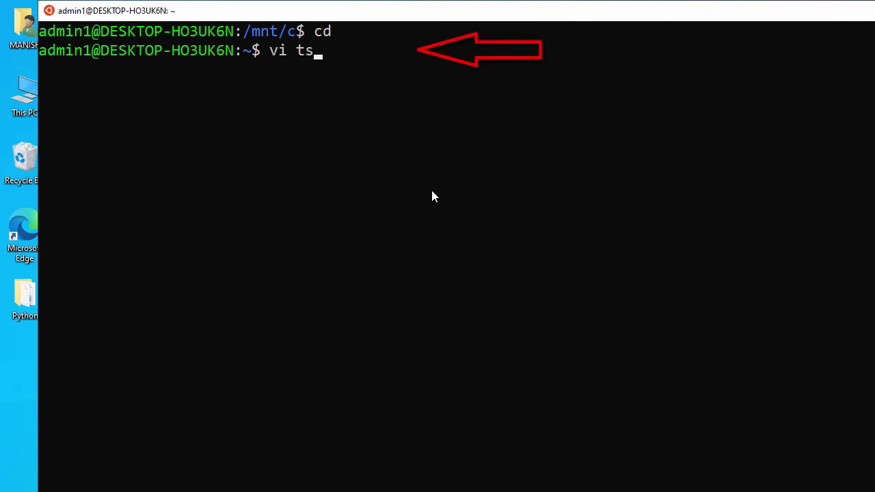
key("BackSpace")
key("BackSpace")
type("est.txt")
key("Return")
type("iH")
type("i")
key("Return")
type("Hell")
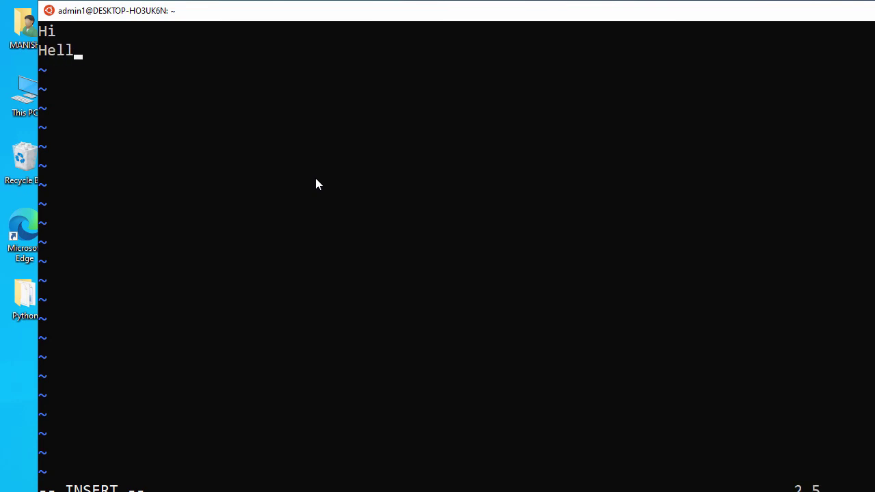
type("o")
key("Escape")
type(":wq")
key("Return")
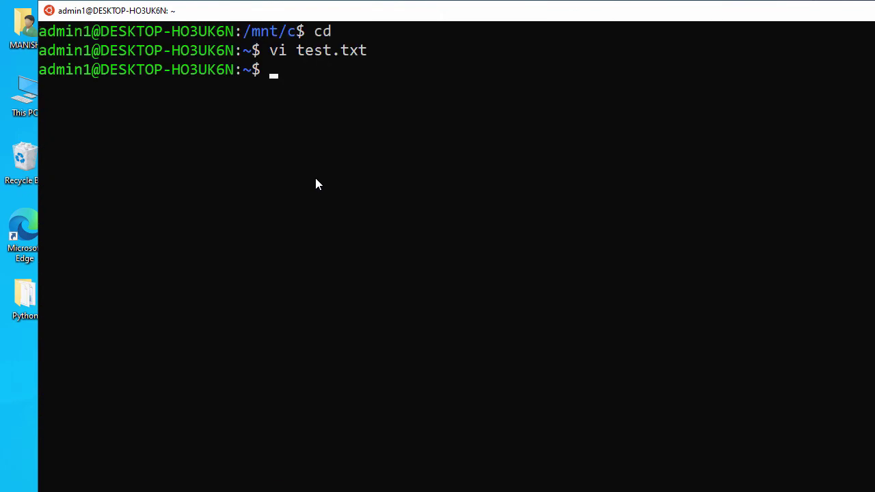
Step: List the home directory with ls -ltr to confirm test.txt exists, then open File Explorer
type("ls -ltr")
key("Return")
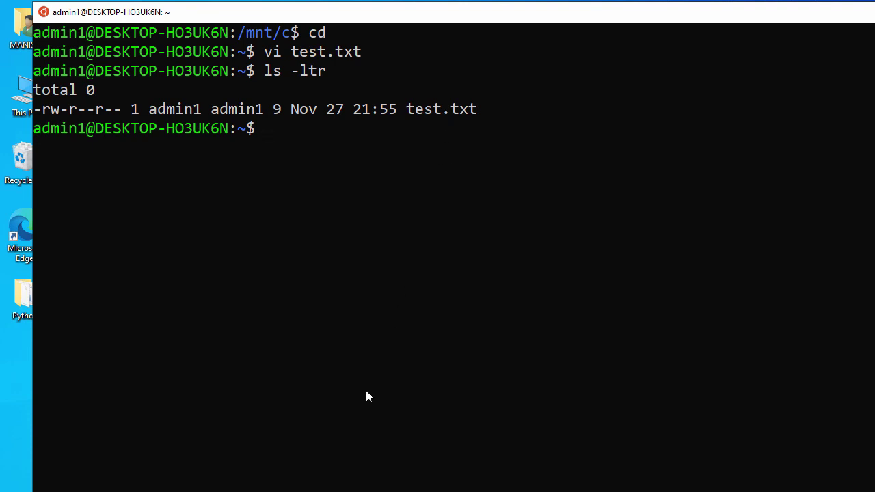
key("super+e")
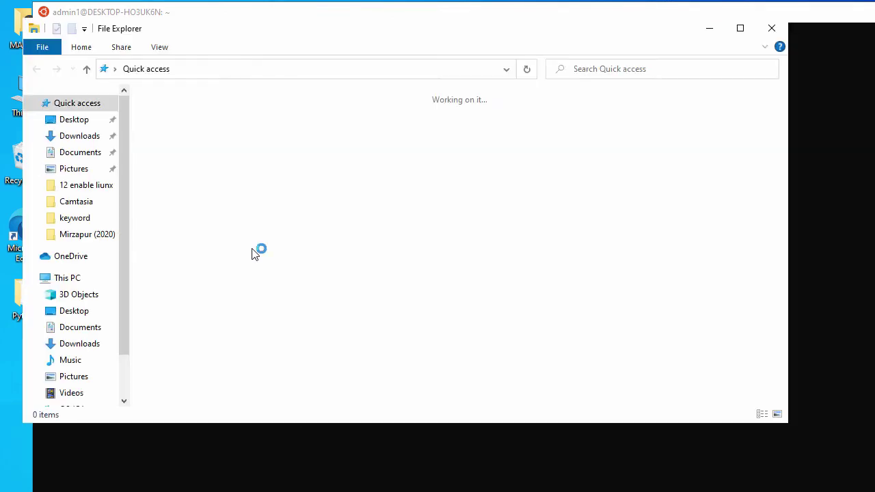
Step: Browse from the C drive through Users and the Windows profile into AppData\Local
left_click(66, 278)
left_click(188, 260)
double_click(188, 259)
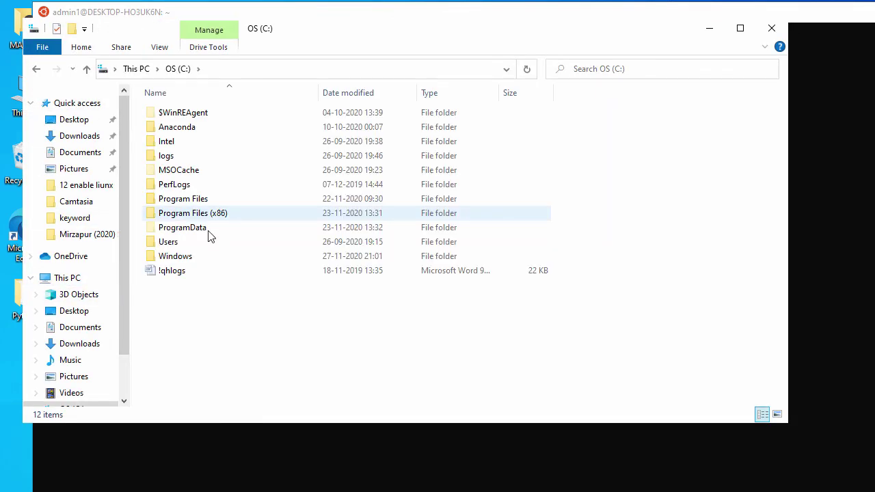
left_click(179, 247)
double_click(179, 246)
left_click(189, 127)
double_click(190, 128)
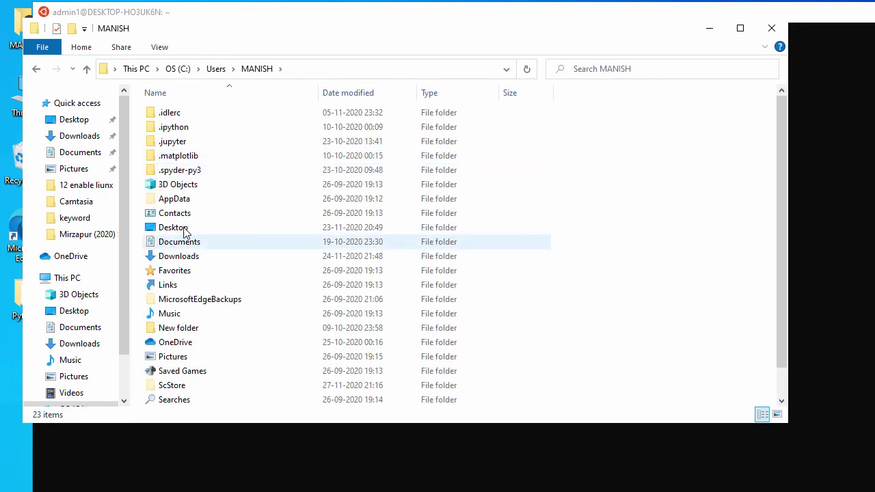
double_click(176, 199)
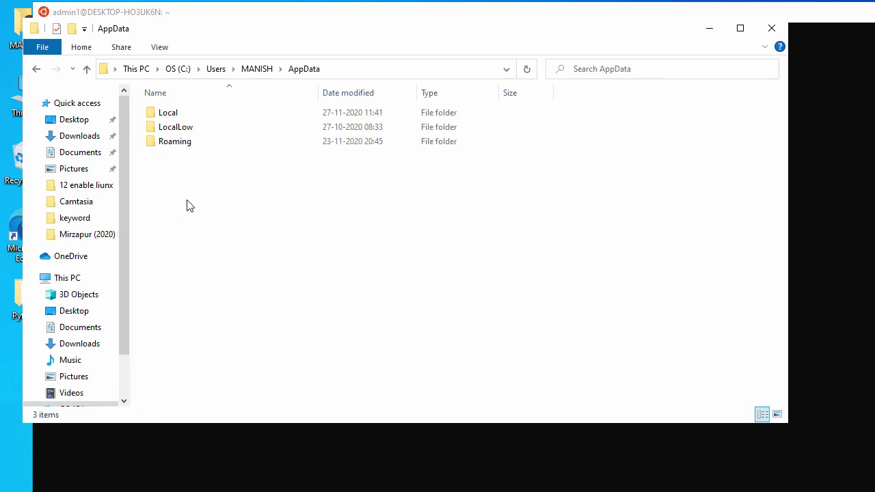
double_click(179, 115)
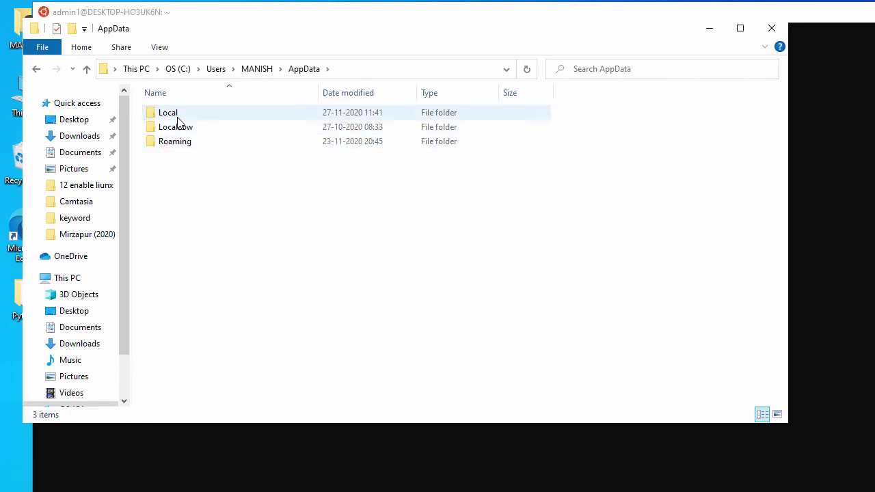
Step: Go through Packages, the Canonical Ubuntu package, LocalState, rootfs, and home/admin1, then open test.txt
scroll(198, 258, "down", 2)
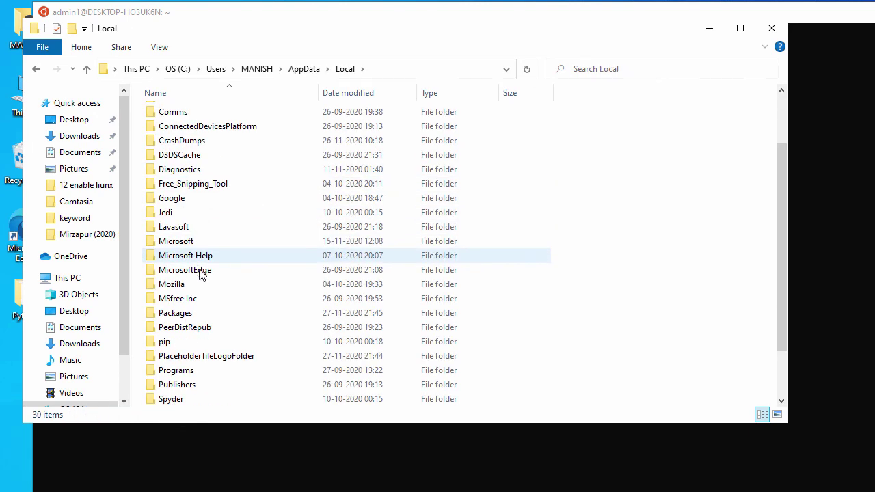
double_click(186, 314)
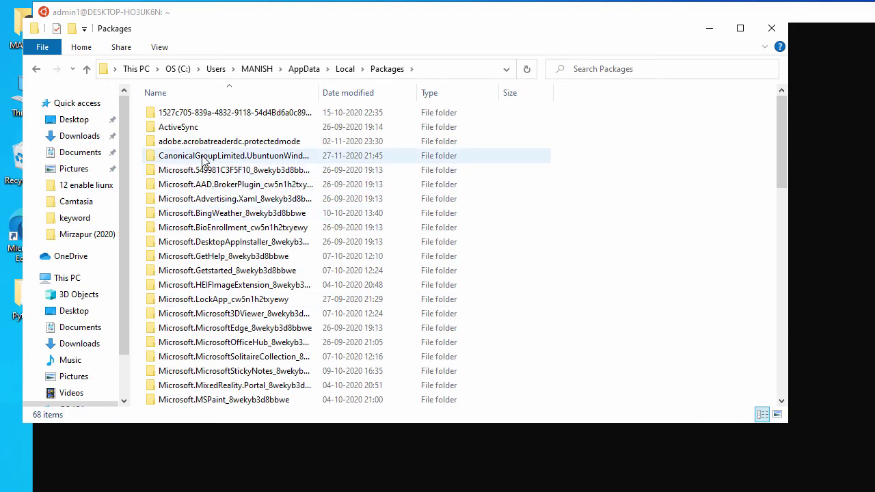
double_click(204, 156)
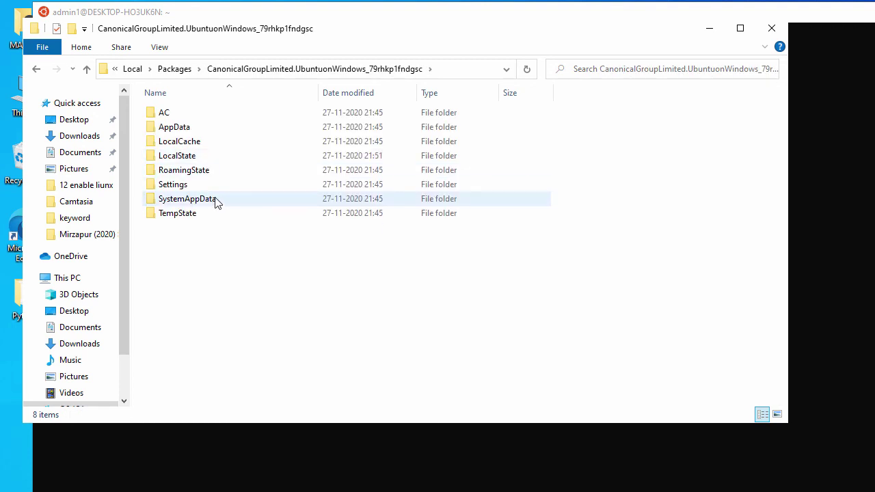
double_click(194, 156)
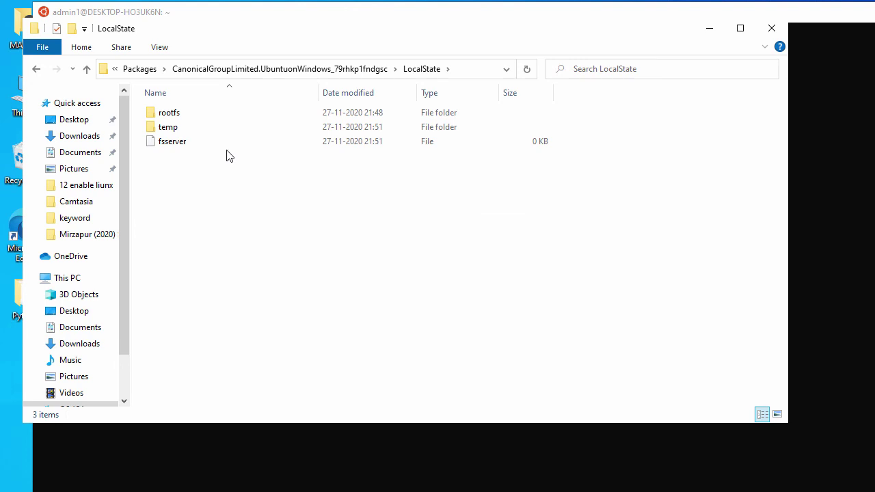
double_click(176, 120)
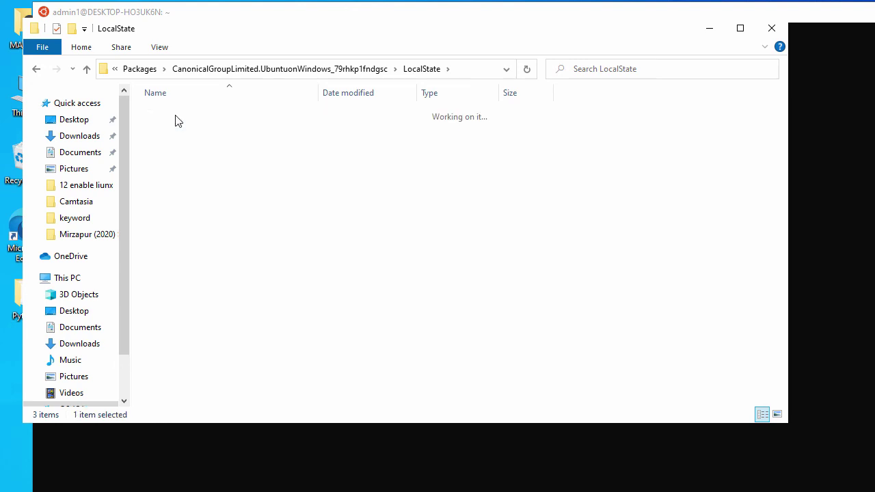
double_click(181, 156)
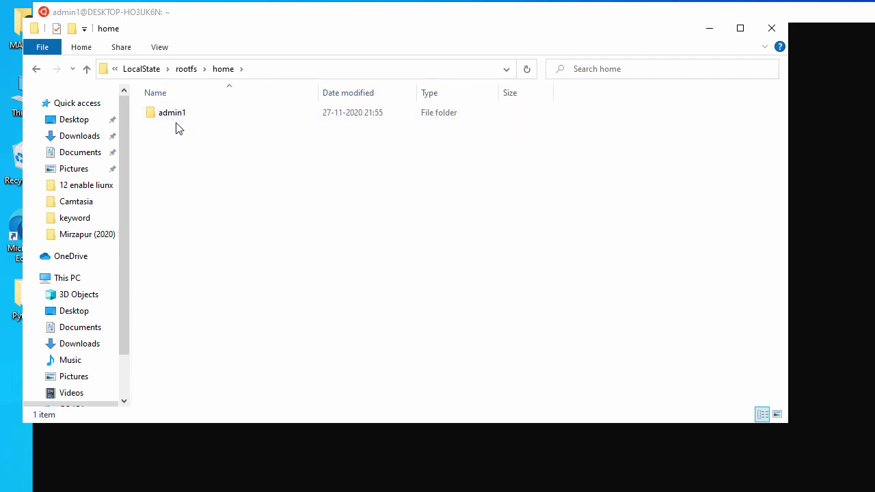
double_click(179, 119)
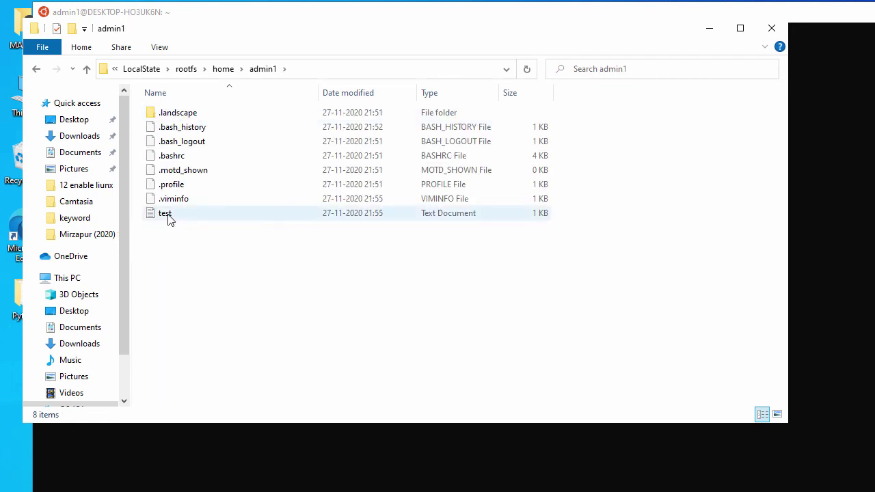
double_click(169, 215)
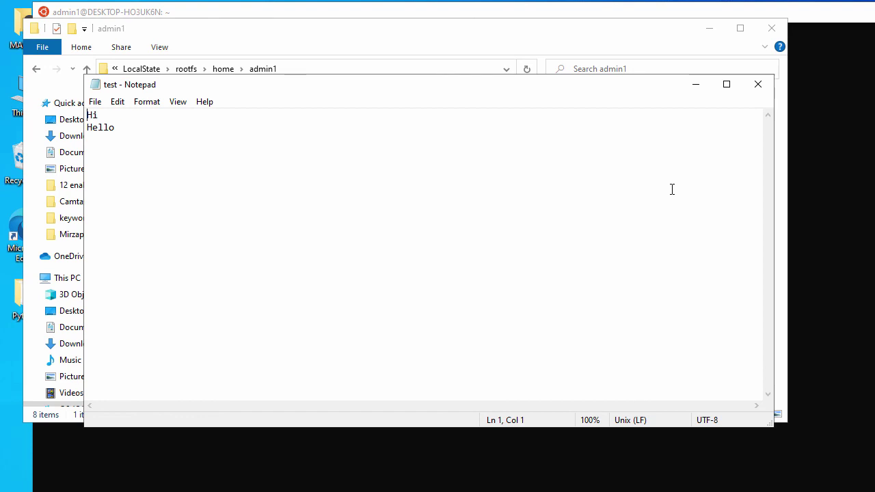
Step: Close Notepad showing Hi and Hello, then close File Explorer
left_click(757, 89)
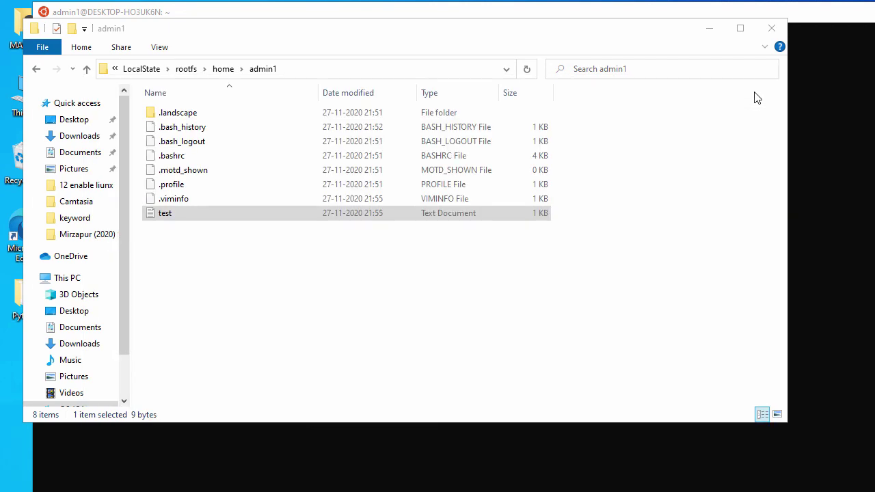
left_click(773, 34)
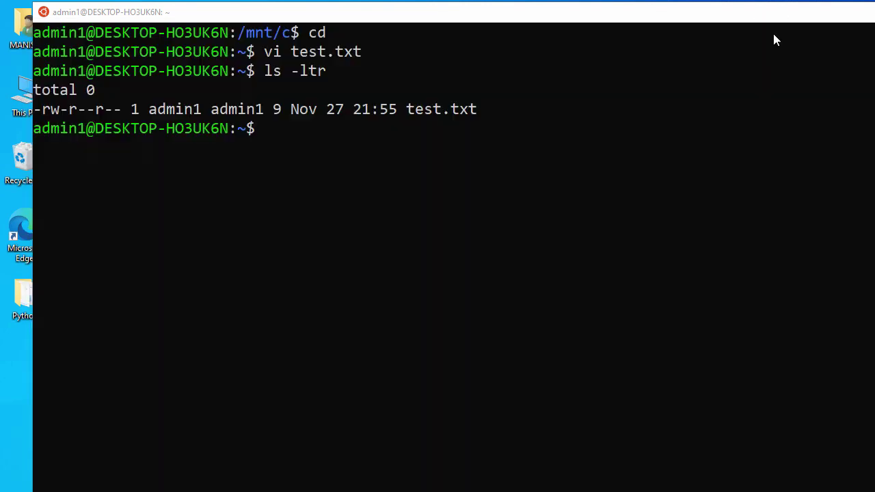